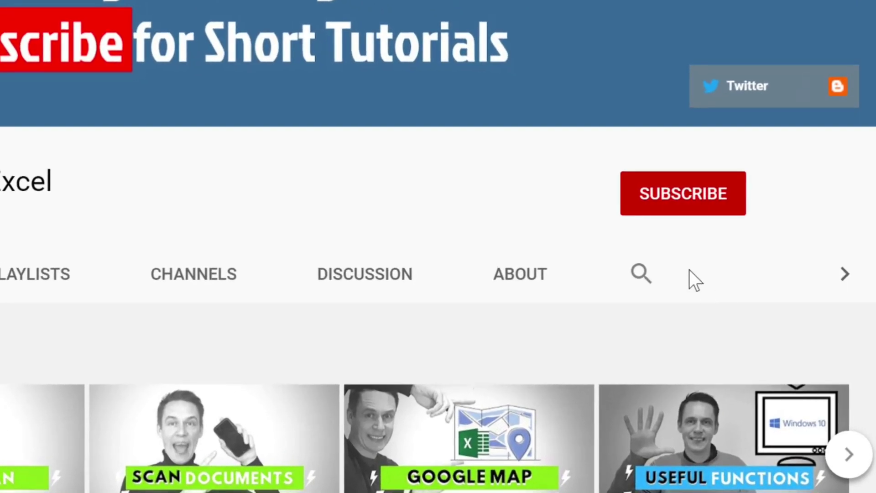
# - Subscribe to the short Excel tutorials YouTube channel and open its notification bell options
pyautogui.click(690, 204)
pyautogui.click(727, 199)
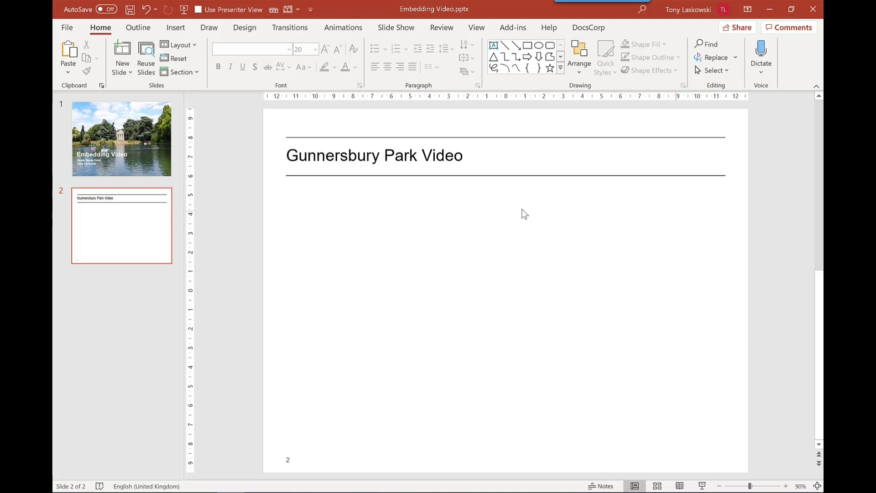
# - Insert the Gunnersbury Park video from the PC onto slide 2 and place it below the title
pyautogui.click(176, 28)
pyautogui.click(730, 63)
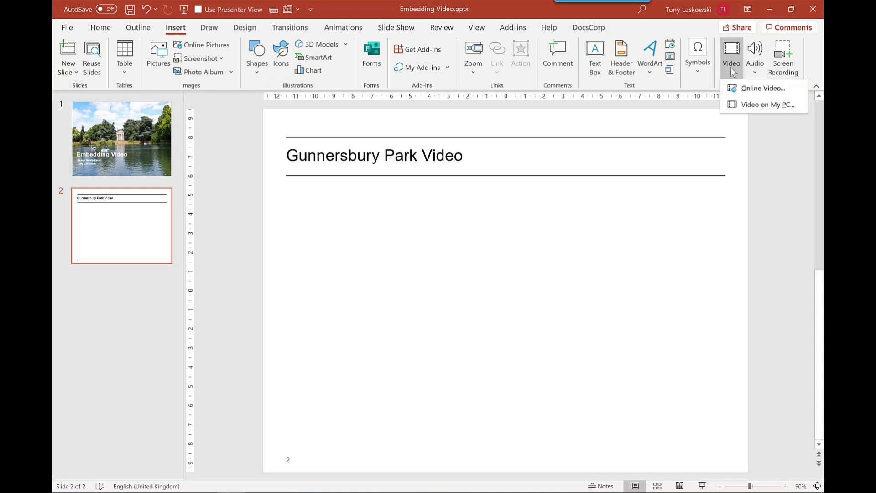
pyautogui.click(749, 110)
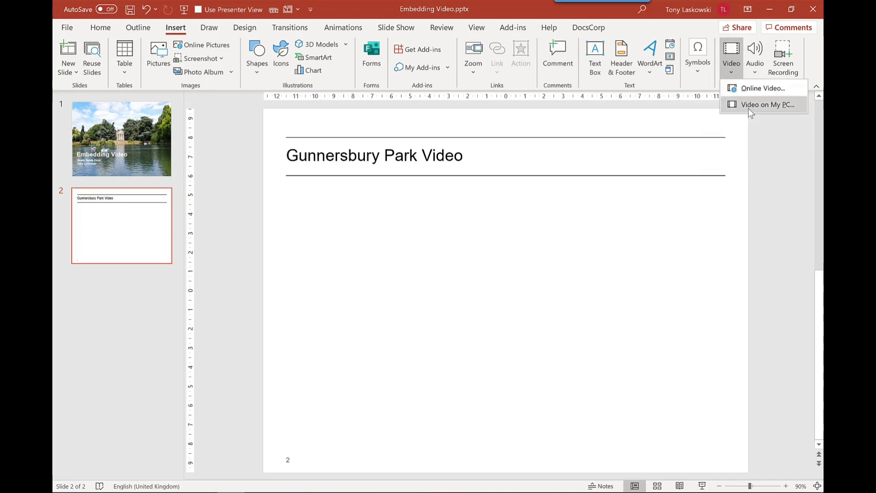
pyautogui.doubleClick(183, 86)
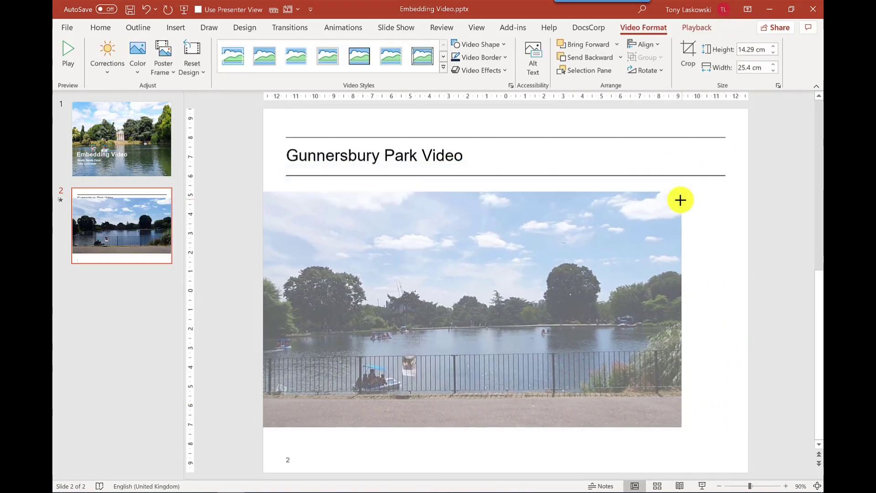
pyautogui.moveTo(409, 256); pyautogui.dragTo(445, 260)
# - Set the Gunnersbury Park video's Start option to Automatically
pyautogui.rightClick(489, 251)
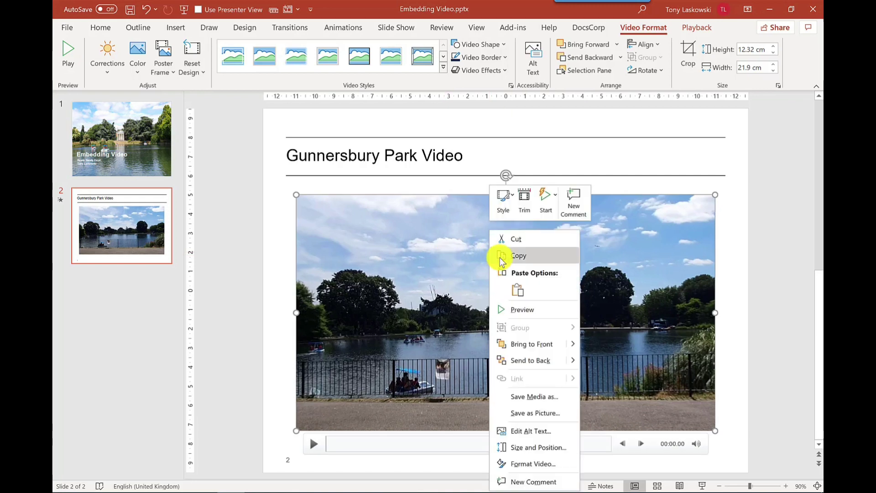
pyautogui.click(546, 209)
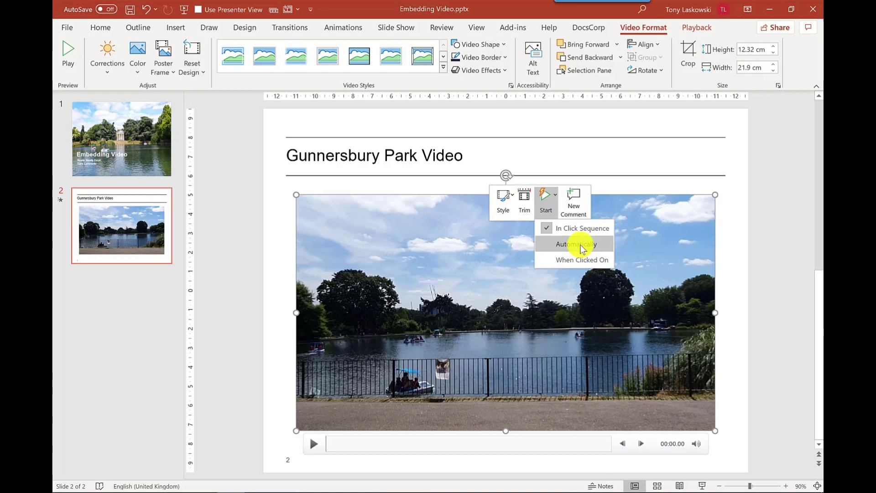
pyautogui.click(583, 247)
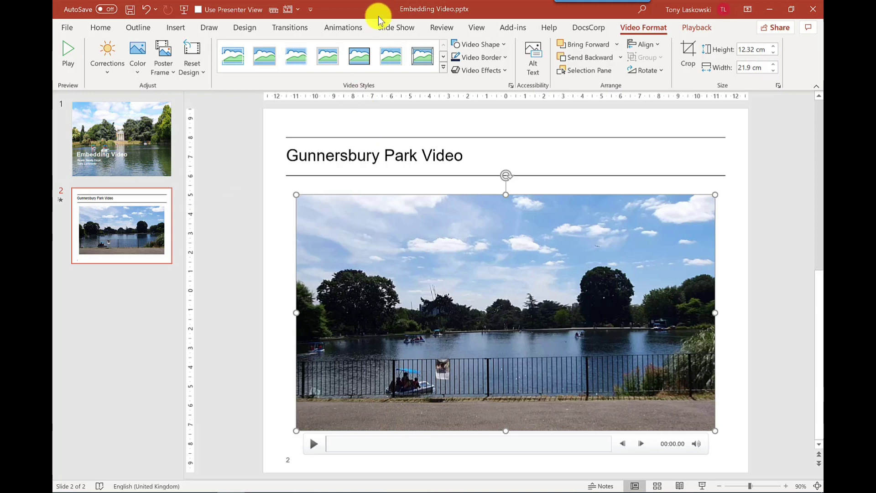
# - Change the slide show type to 'Browsed by an individual (window)' in Set Up Slide Show
pyautogui.click(393, 27)
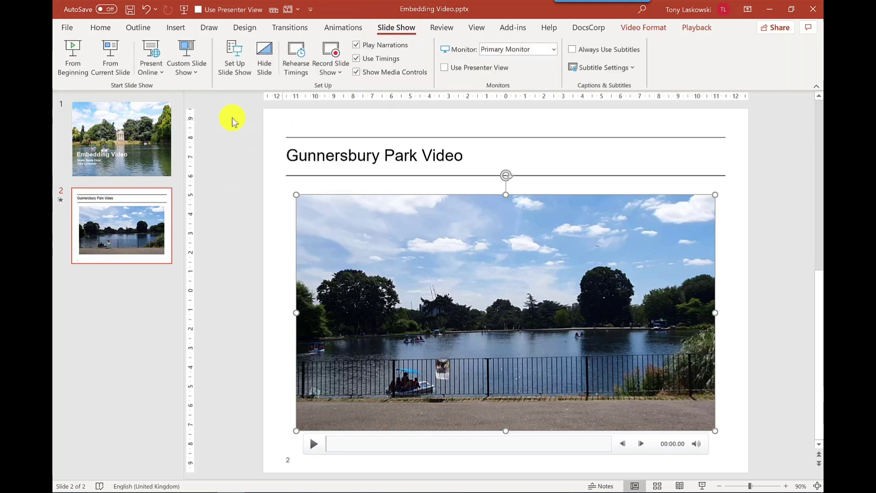
pyautogui.click(241, 66)
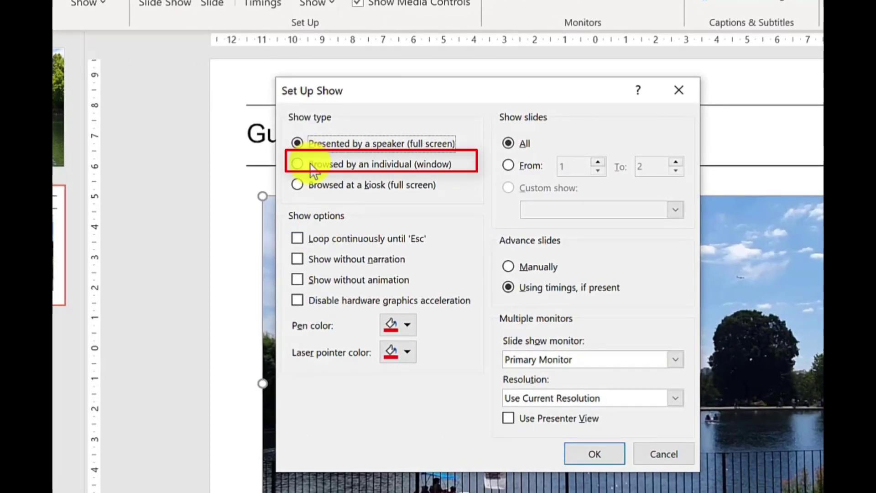
pyautogui.click(315, 163)
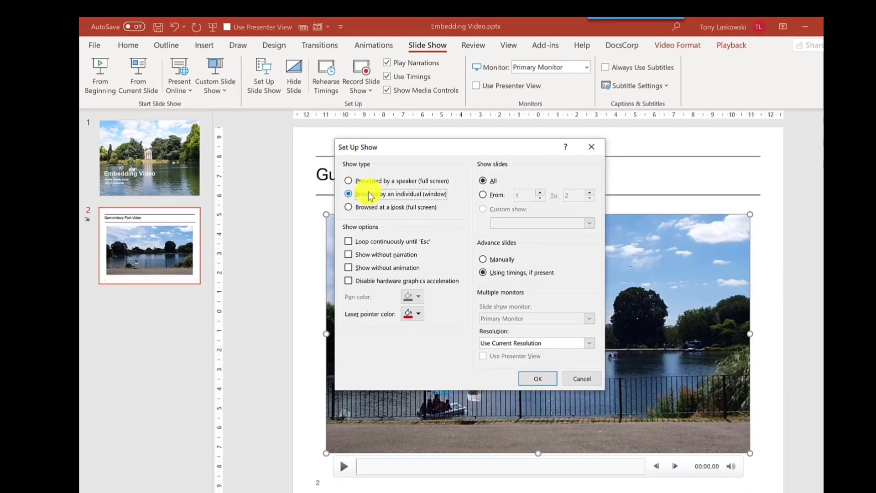
pyautogui.press('Return')
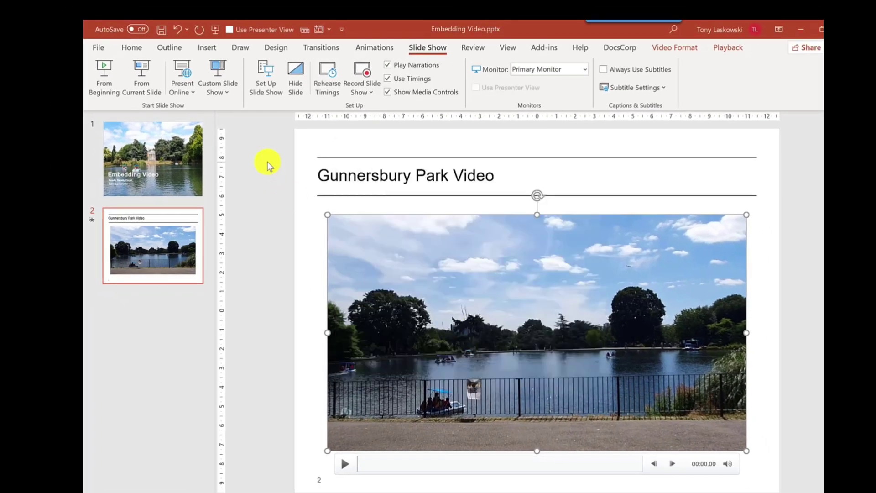
# - Start the slide show from the beginning and restore it to a smaller window
pyautogui.click(216, 32)
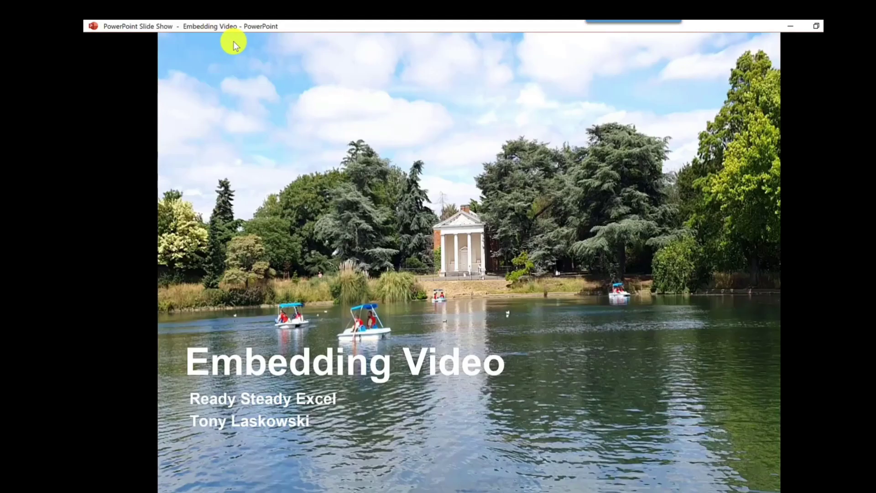
pyautogui.click(816, 29)
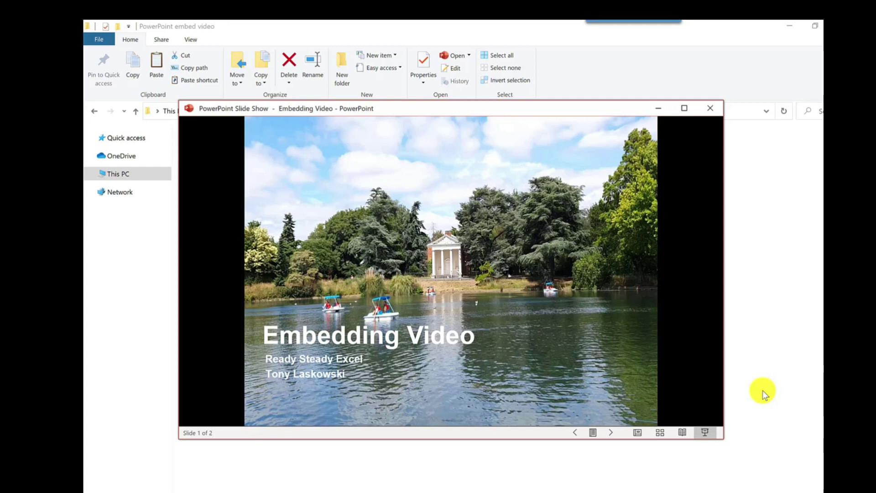
# - Share the PowerPoint Slide Show window in the Teams meeting with Include system audio on
pyautogui.moveTo(512, 492)
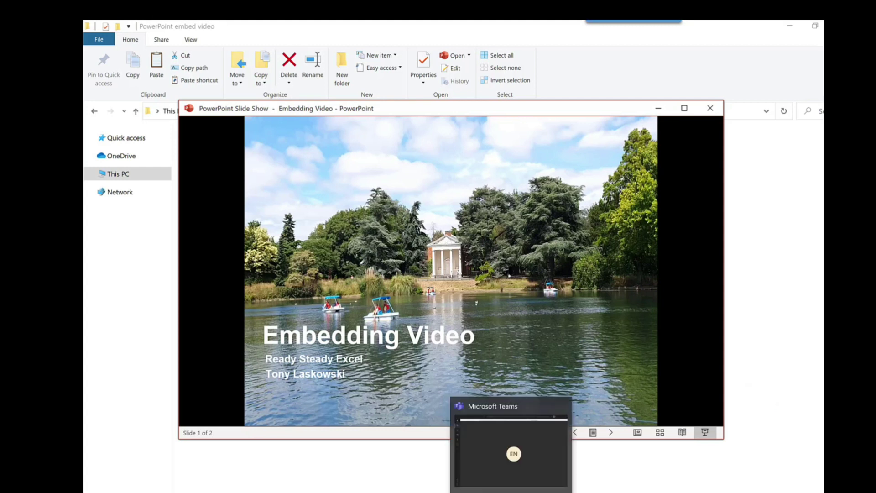
pyautogui.click(511, 452)
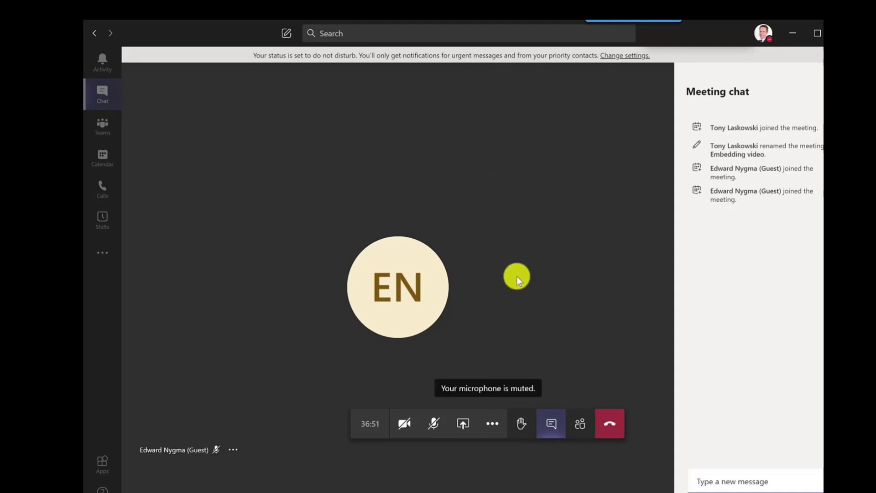
pyautogui.click(463, 430)
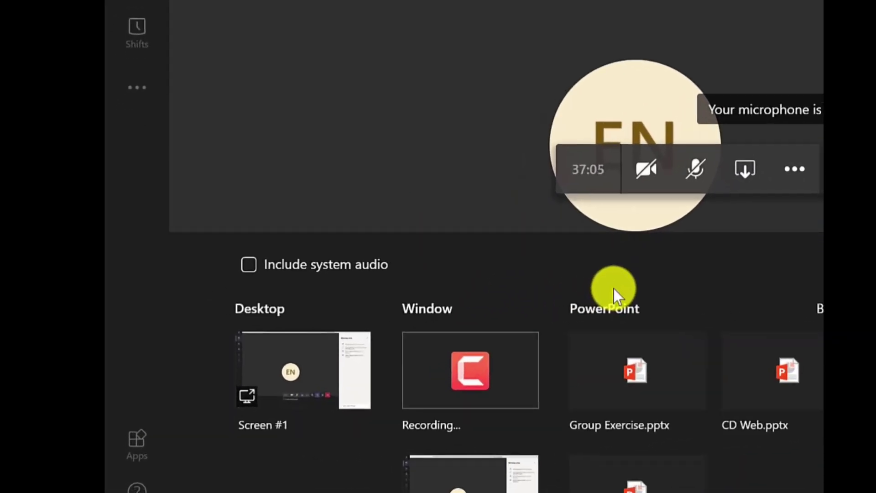
pyautogui.click(250, 270)
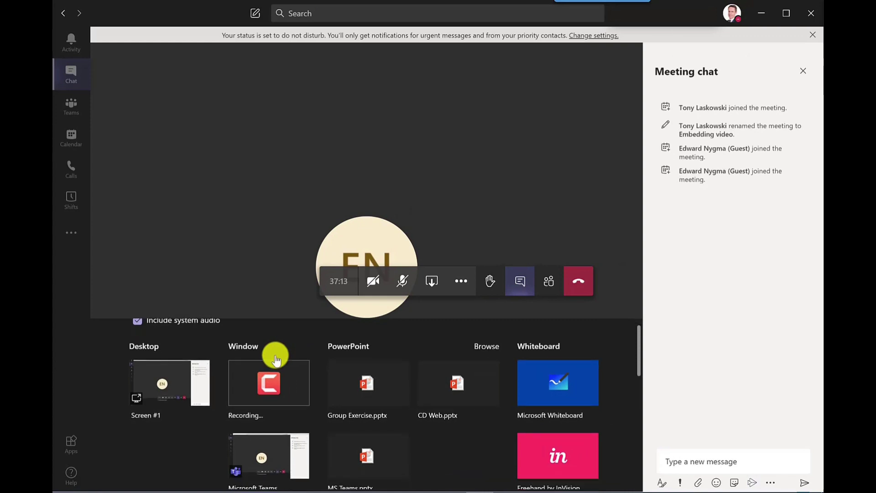
pyautogui.scroll(-4, 275, 357)
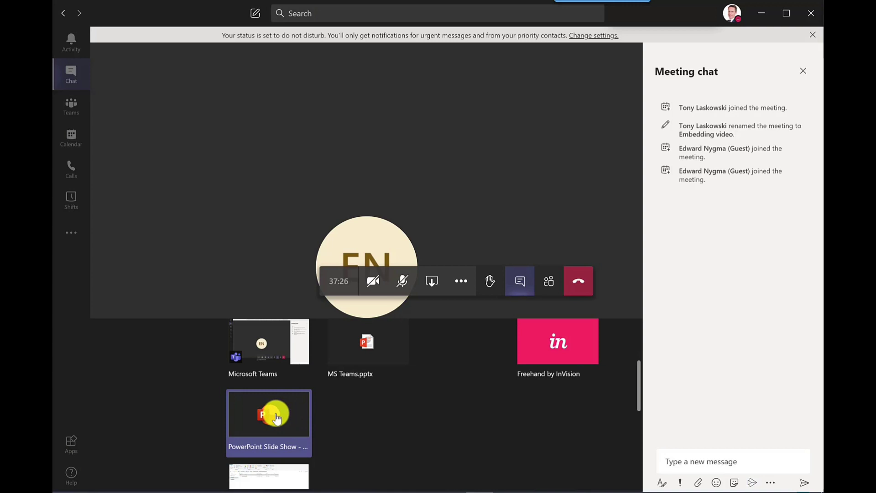
pyautogui.click(277, 418)
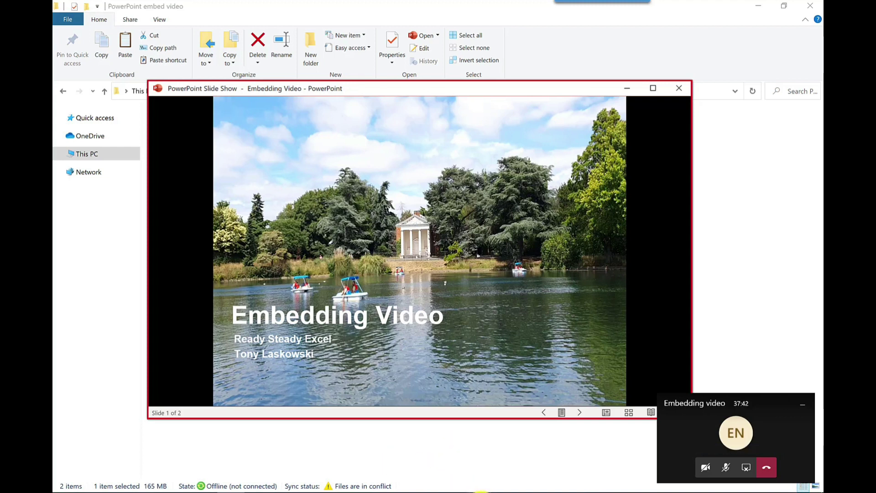
# - Bring up the Teams meeting window, then drag the slide show window over it
pyautogui.moveTo(480, 492)
pyautogui.click(437, 420)
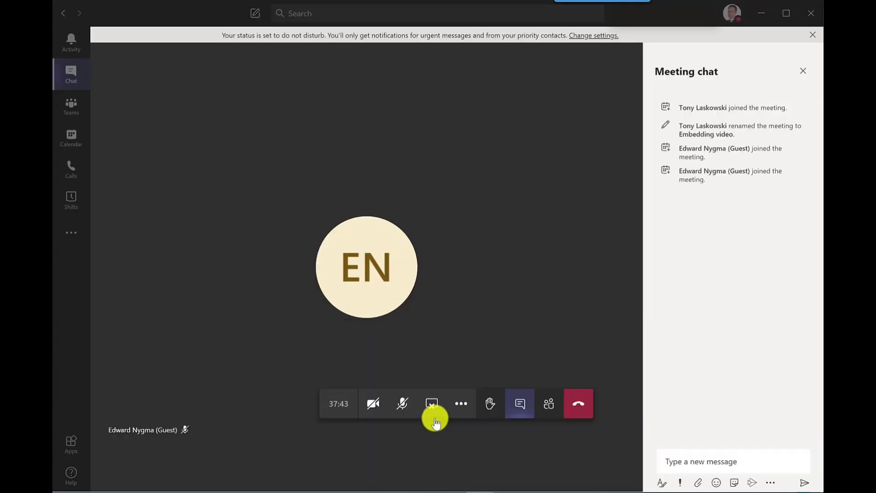
pyautogui.hotkey('alt', 'Tab')
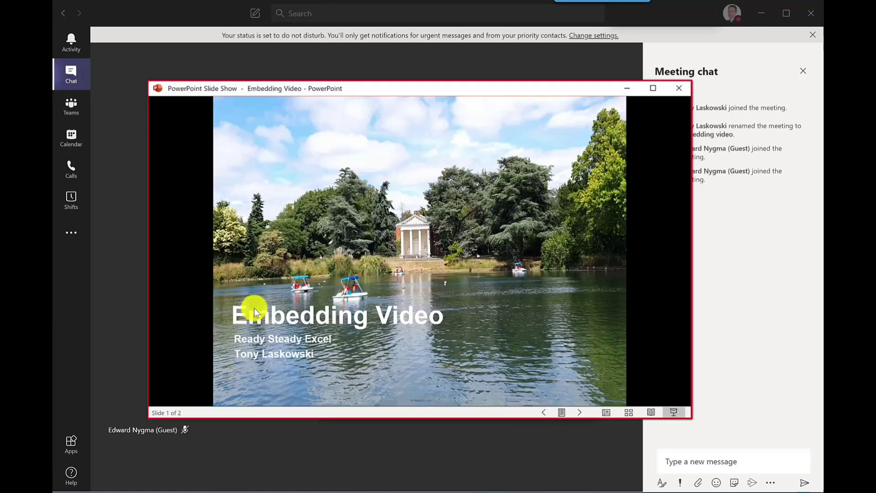
pyautogui.moveTo(511, 87); pyautogui.dragTo(457, 63)
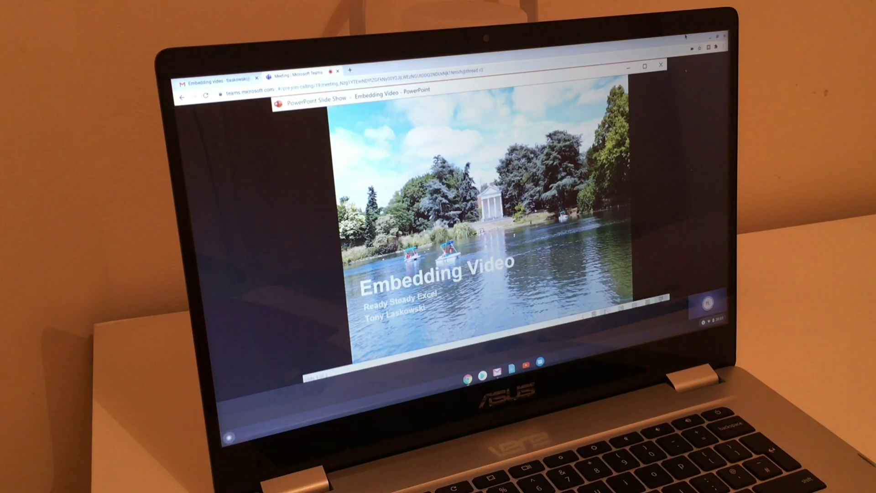
# - Advance the shared slide show to slide 2, 'Gunnersbury Park Video', so the video plays
pyautogui.press('Right')
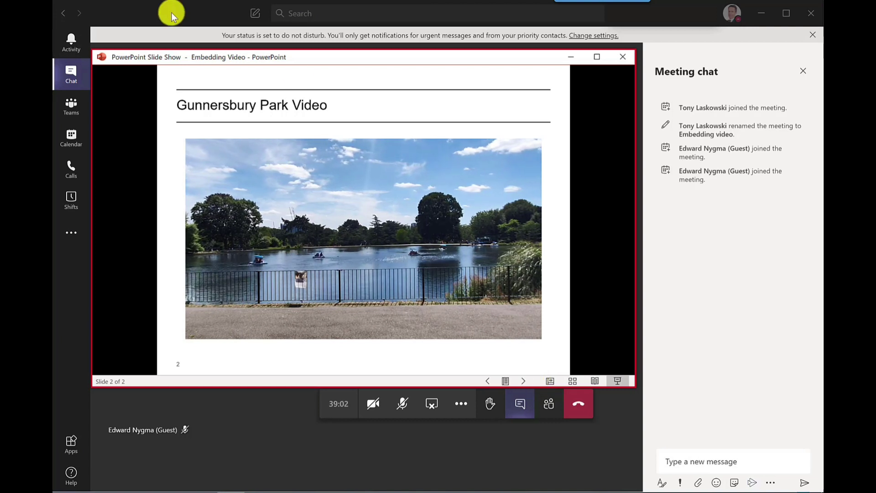
# - Close the slide show window and dismiss the save-changes prompt
pyautogui.click(392, 4)
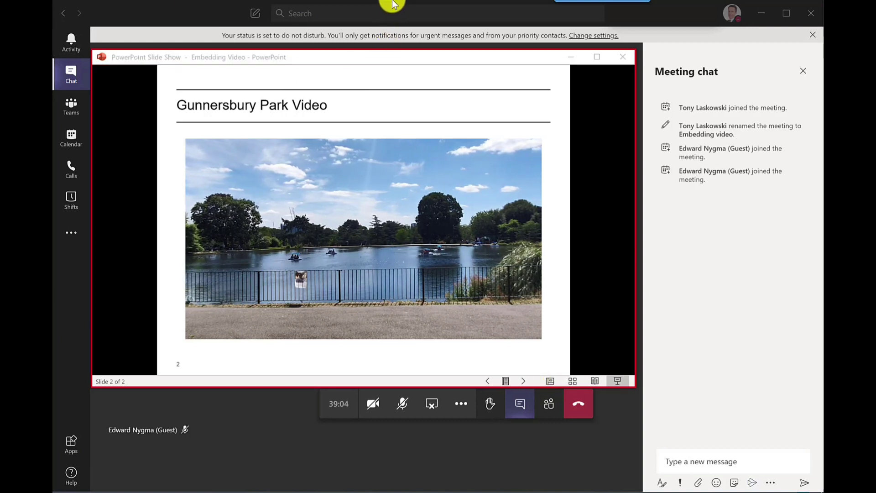
pyautogui.moveTo(391, 5)
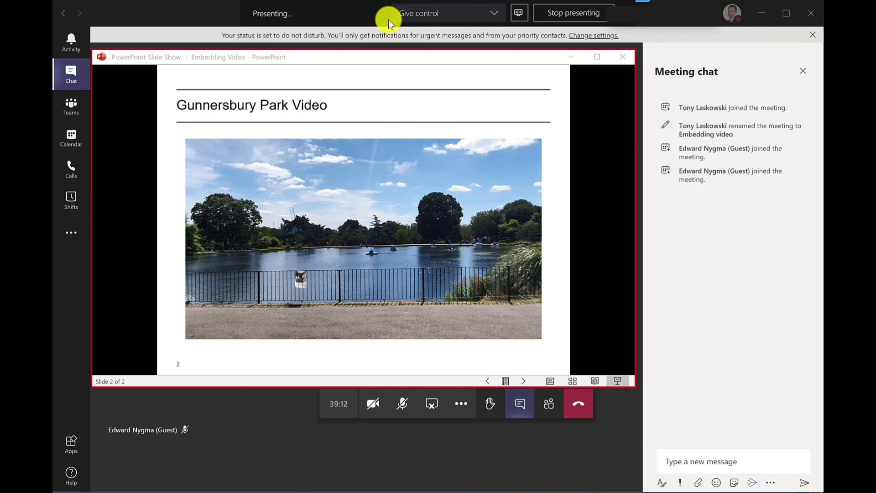
pyautogui.click(625, 57)
pyautogui.click(470, 291)
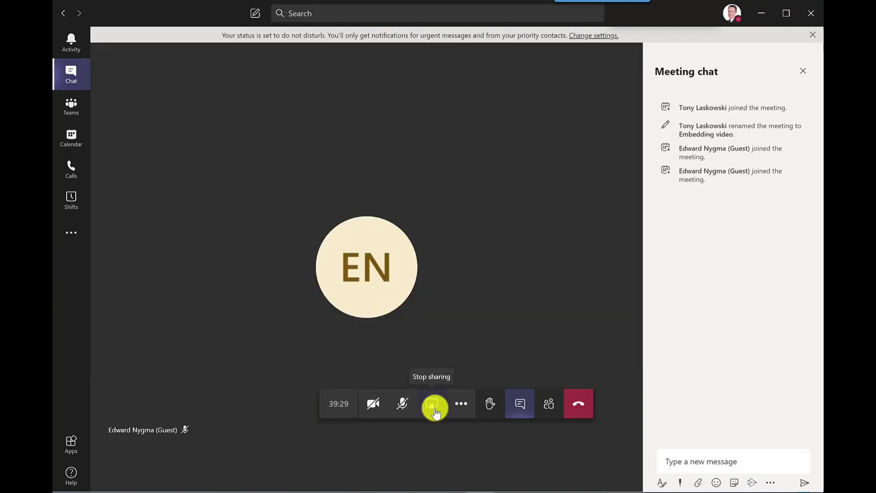
# - Stop sharing, then upload Embedding Video from the computer to present it in Teams
pyautogui.click(432, 403)
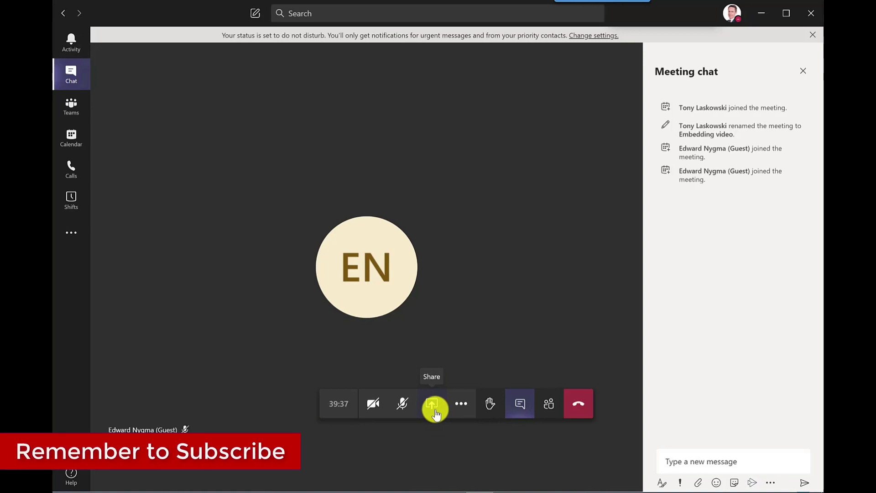
pyautogui.click(433, 411)
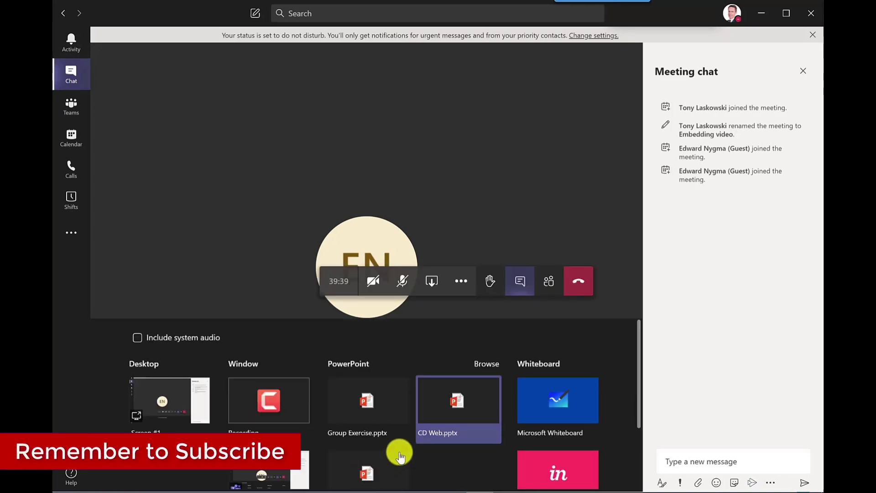
pyautogui.click(489, 371)
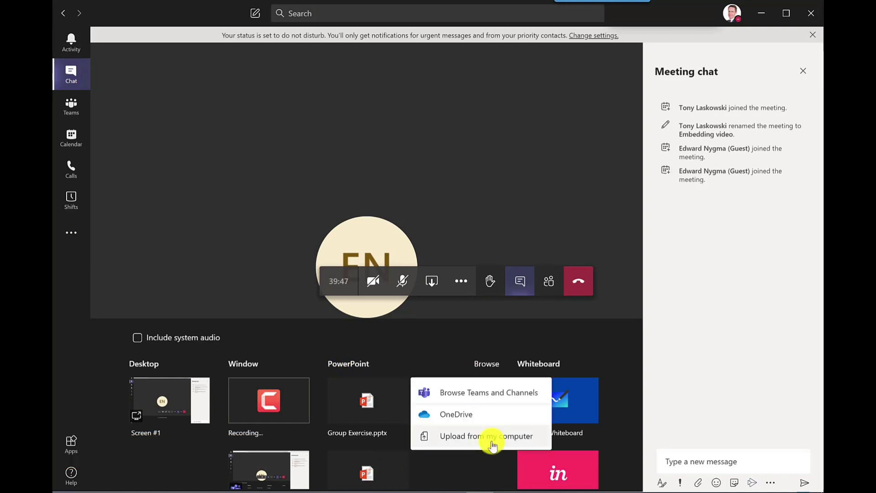
pyautogui.click(488, 438)
pyautogui.click(196, 79)
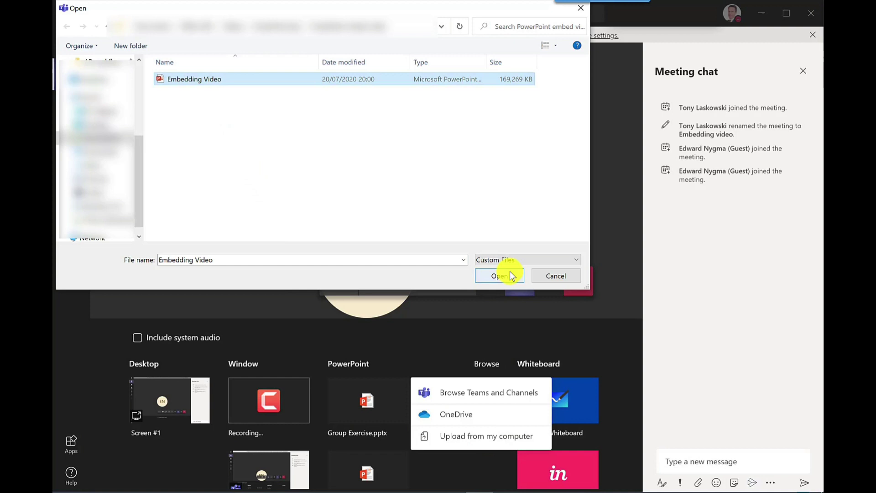
pyautogui.click(505, 277)
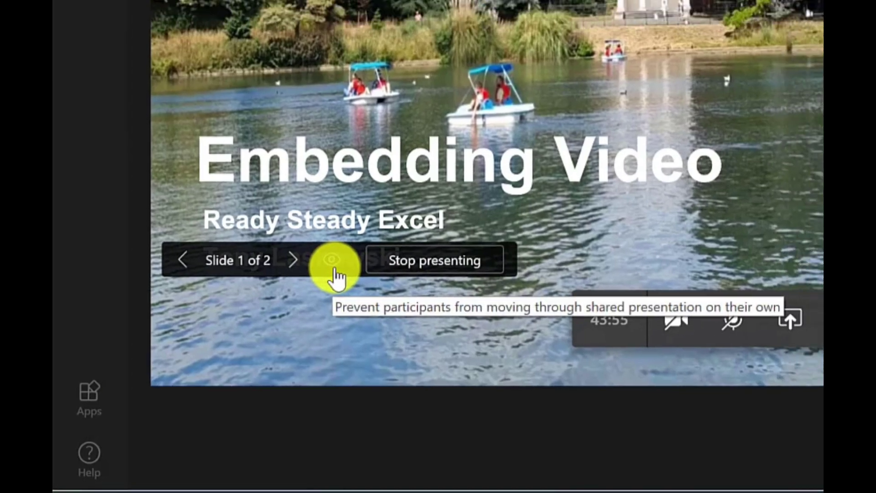
# - Turn off private slide viewing for participants in the Teams presentation of Embedding Video.pptx
pyautogui.click(348, 248)
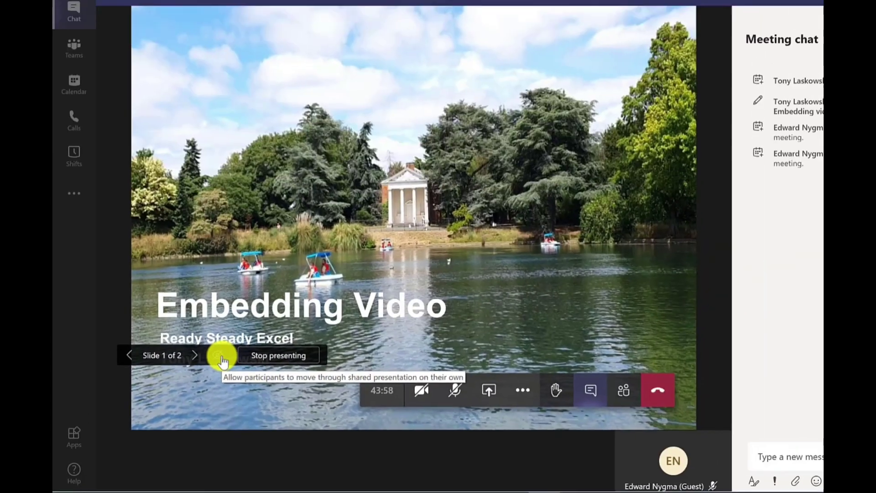